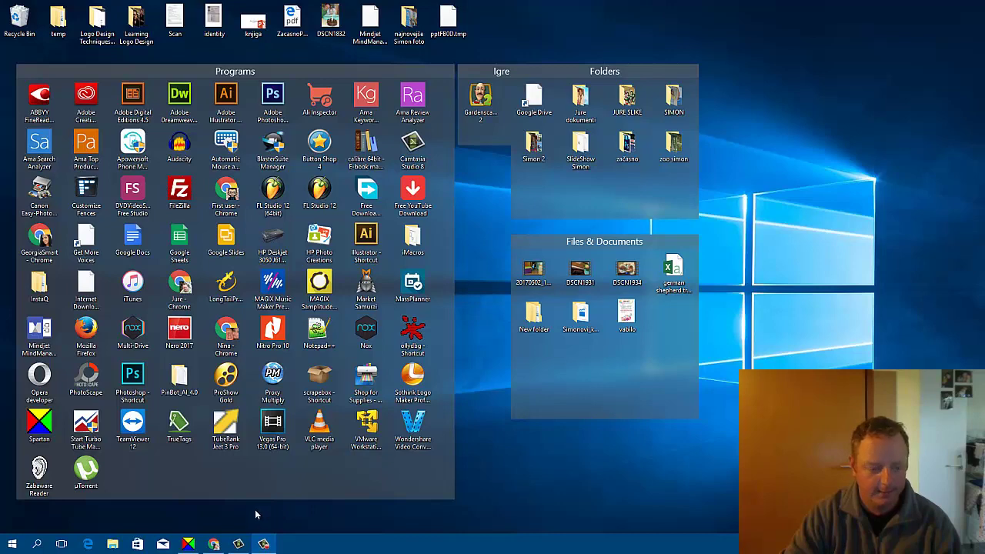
Step: Search Windows for 'fire' and open the Windows Firewall Control Panel page
left_click(38, 543)
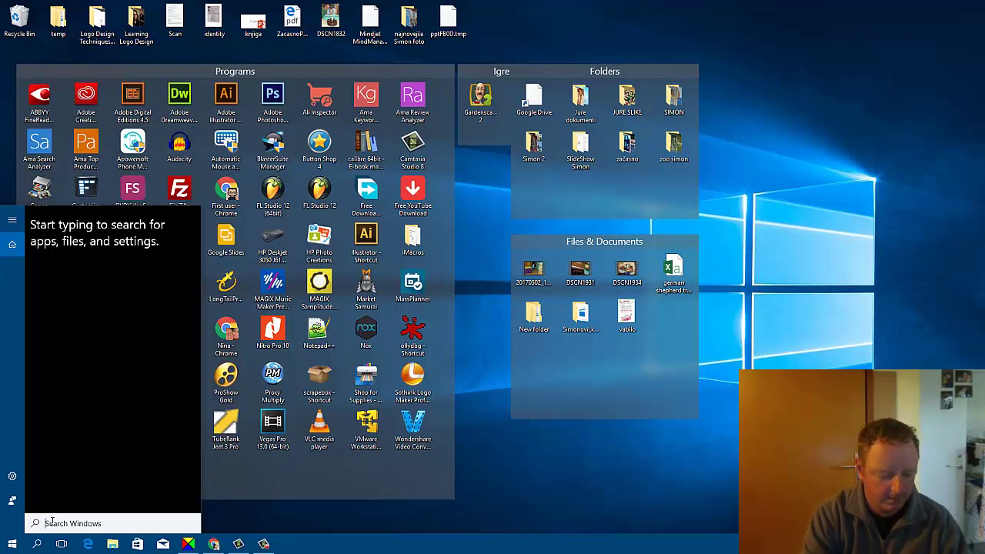
type("fire")
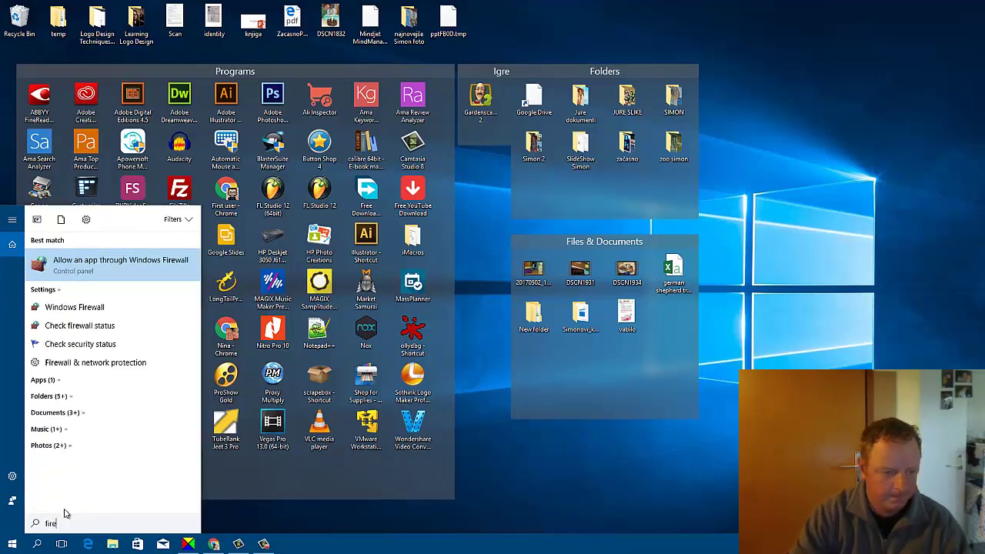
left_click(76, 307)
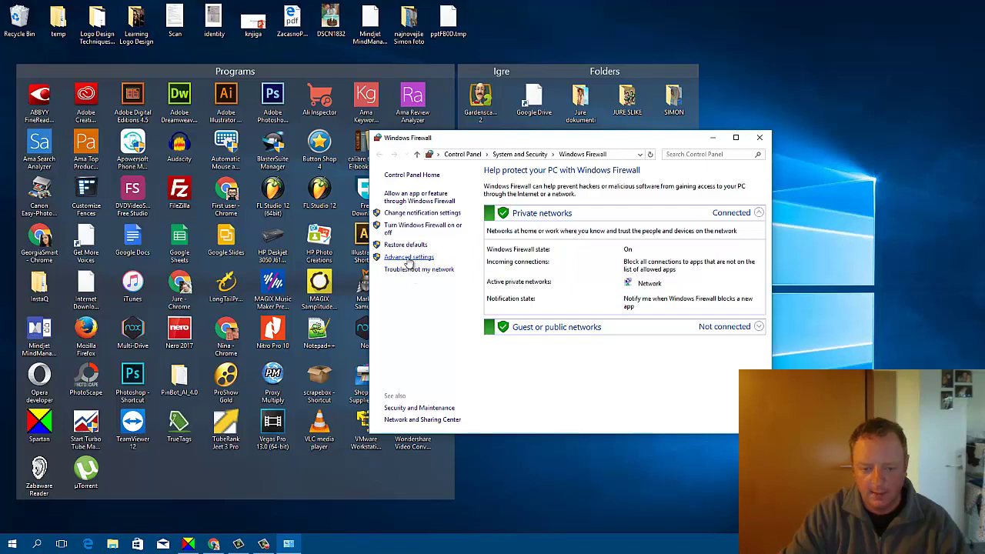
Step: Open Advanced settings, go to Outbound Rules, and start the New Outbound Rule wizard
left_click(408, 260)
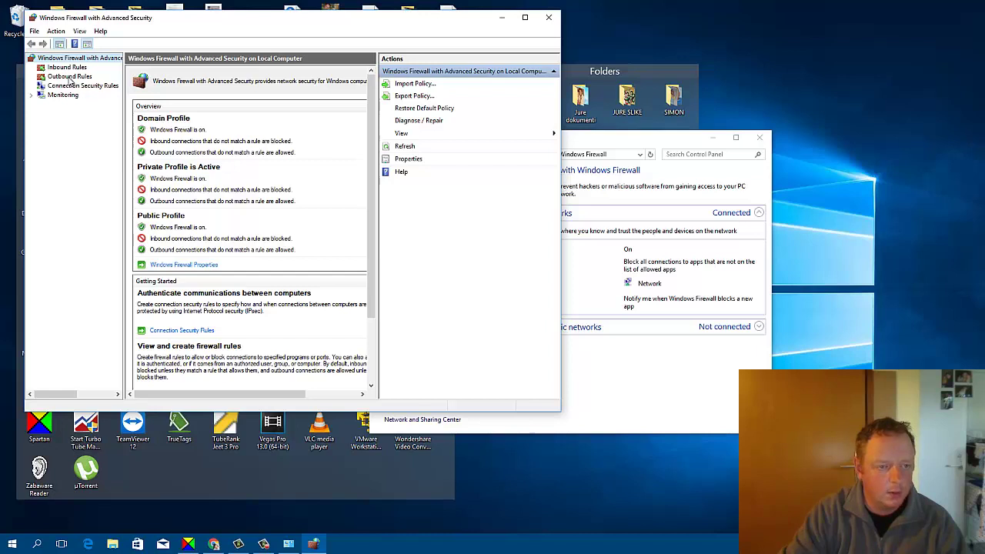
left_click(69, 77)
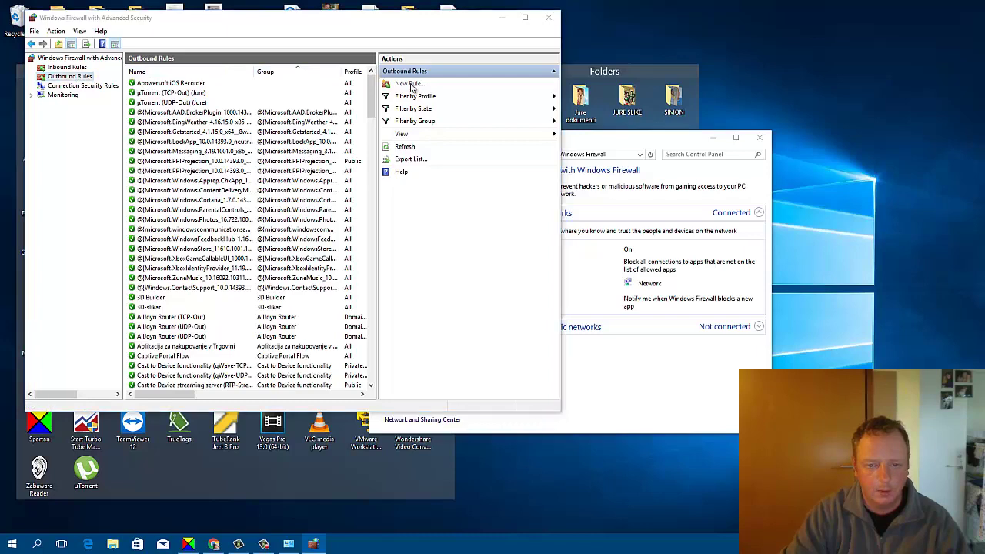
left_click(410, 85)
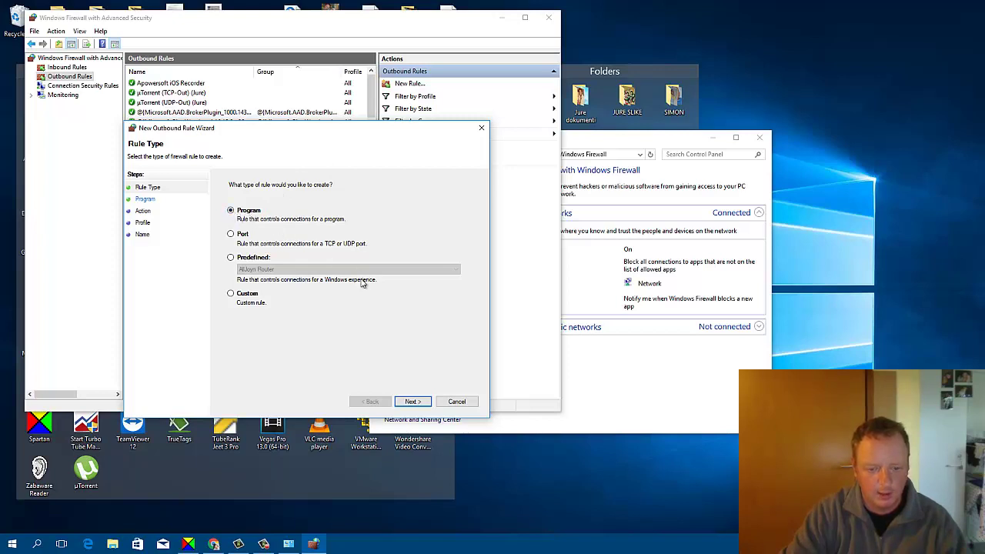
Step: Keep the Program rule type and advance to the wizard's Program step
left_click(413, 402)
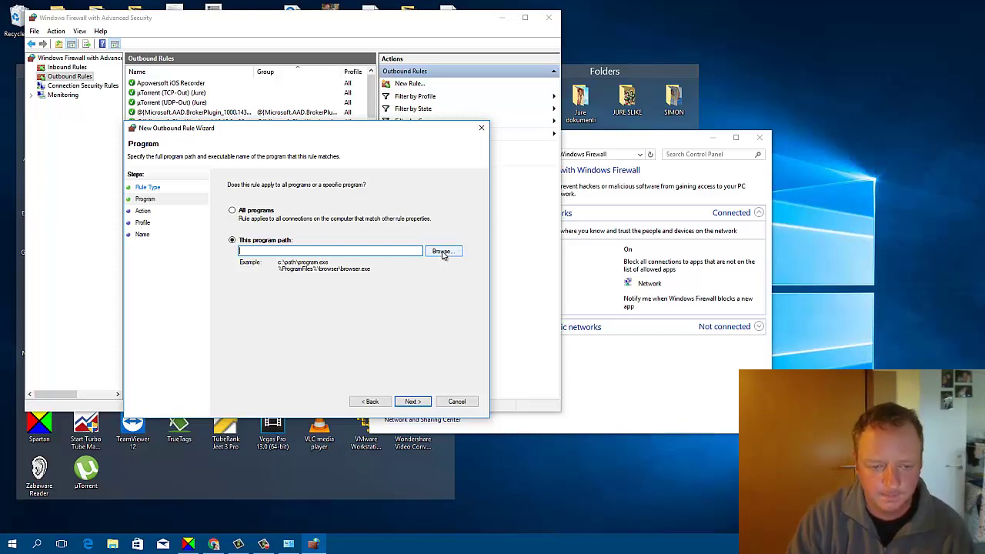
Step: Select vegas130.exe from Program Files > Sony > Vegas Pro 13.0 as the rule's program
left_click(442, 253)
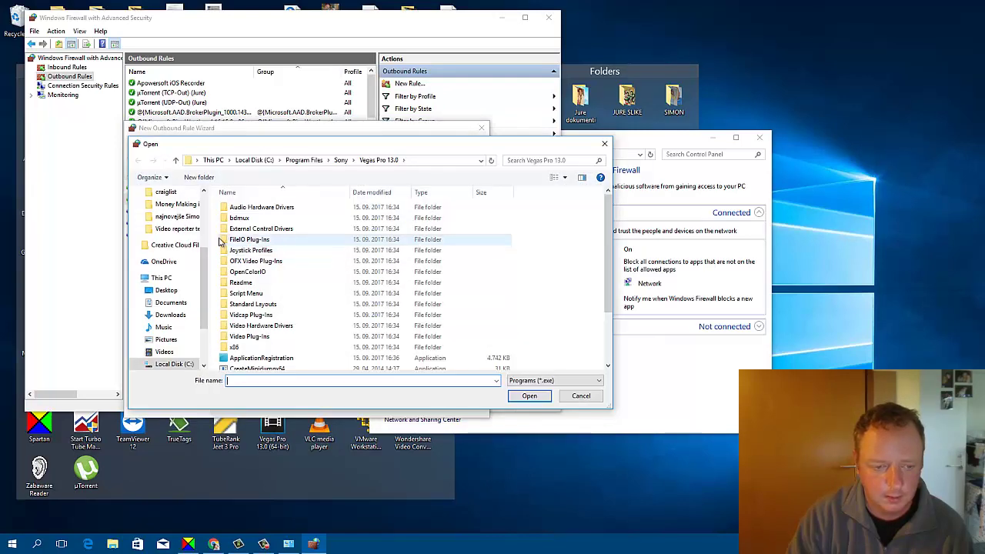
left_click(306, 160)
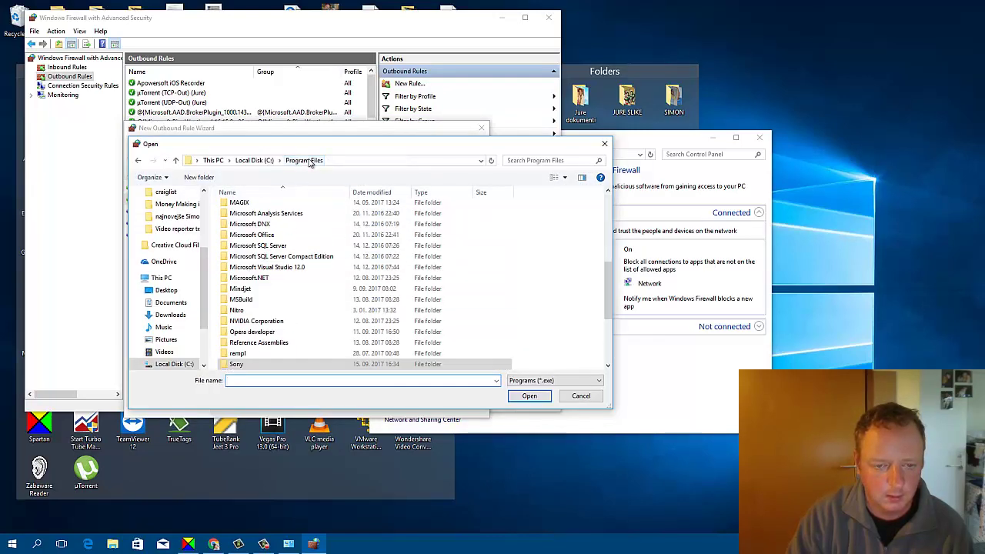
double_click(243, 364)
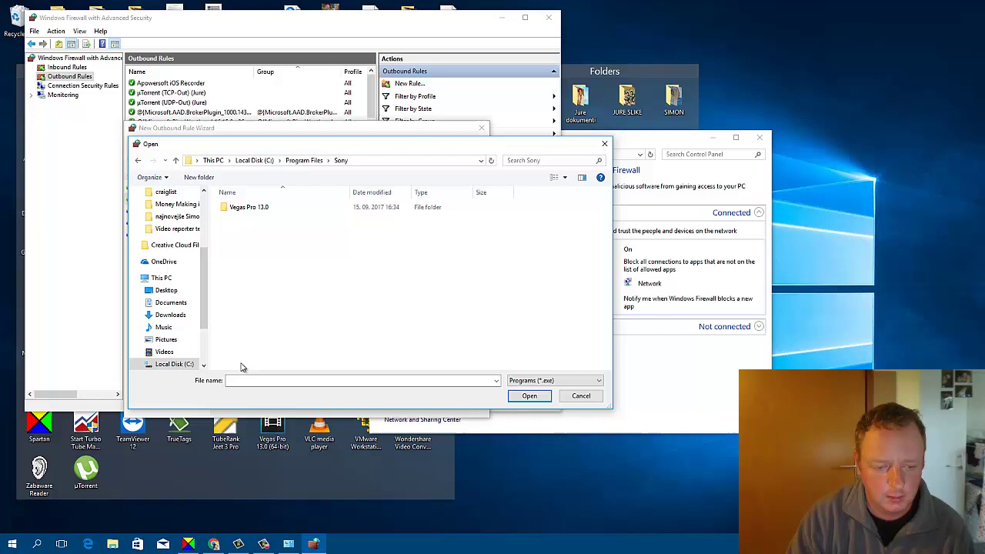
double_click(261, 218)
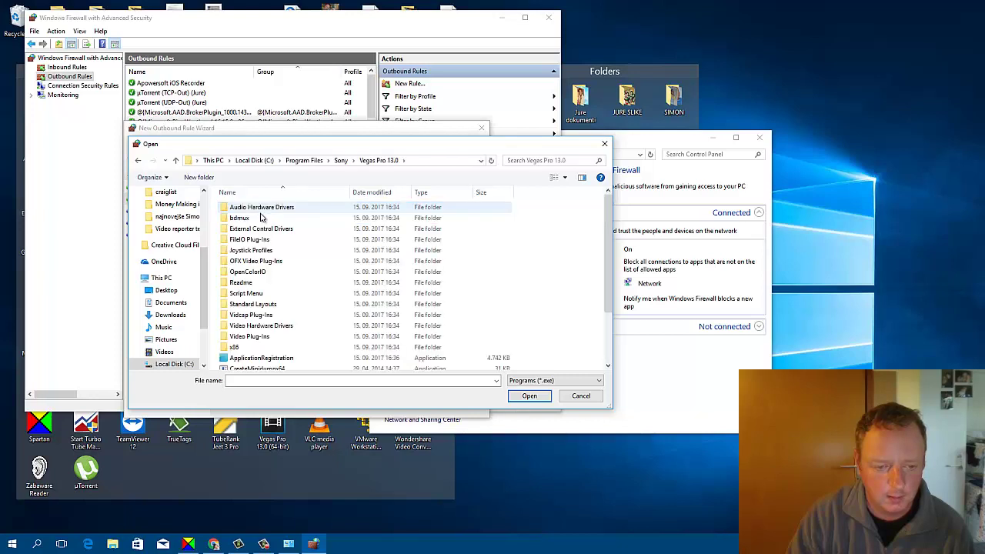
scroll(258, 352, "down", 4)
left_click(247, 354)
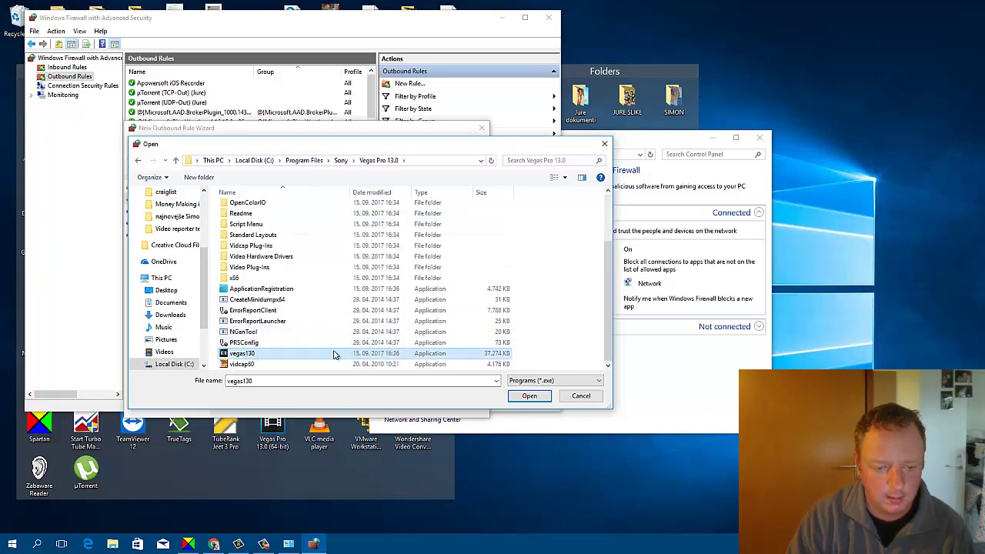
left_click(530, 396)
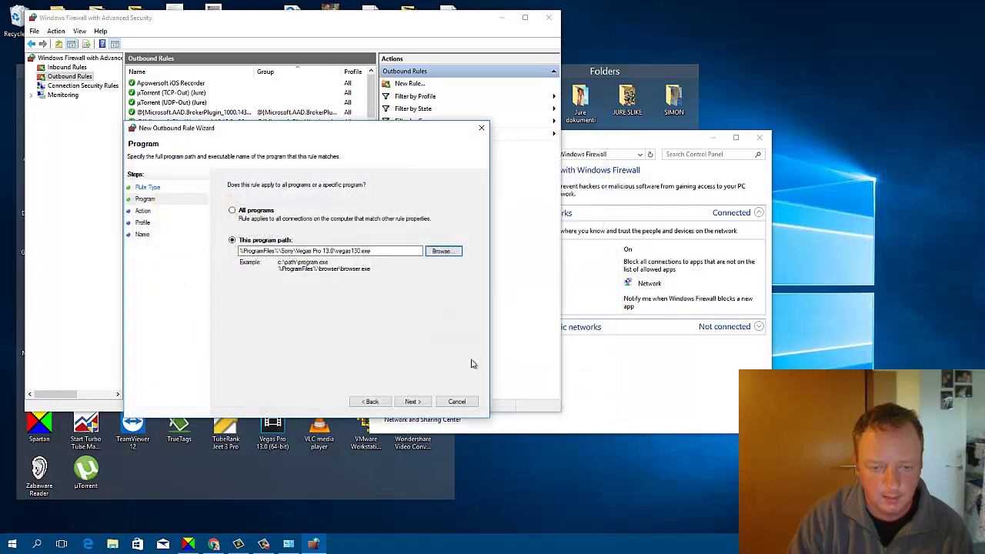
Step: Keep 'Block the connection' and the Domain, Private and Public profiles, reaching the Name step
left_click(414, 402)
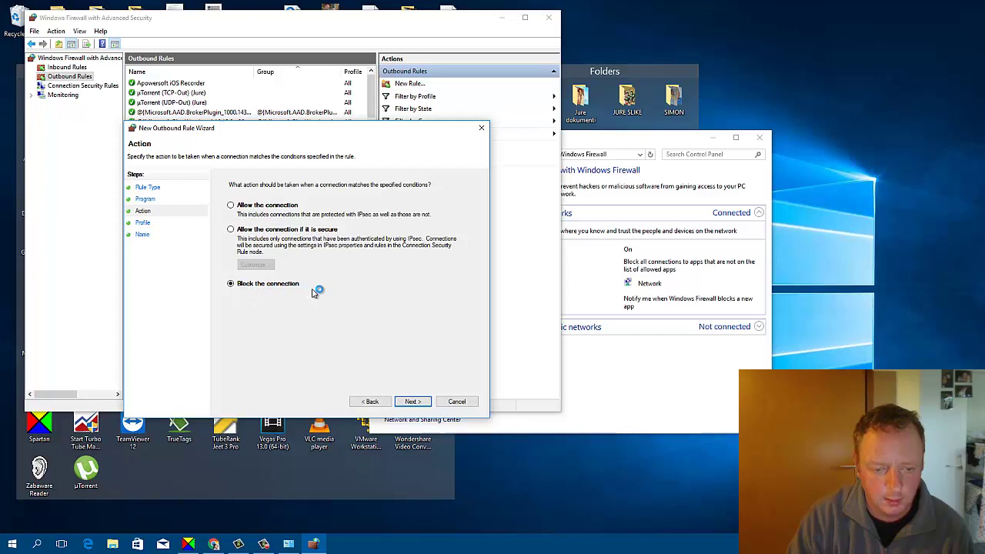
left_click(412, 402)
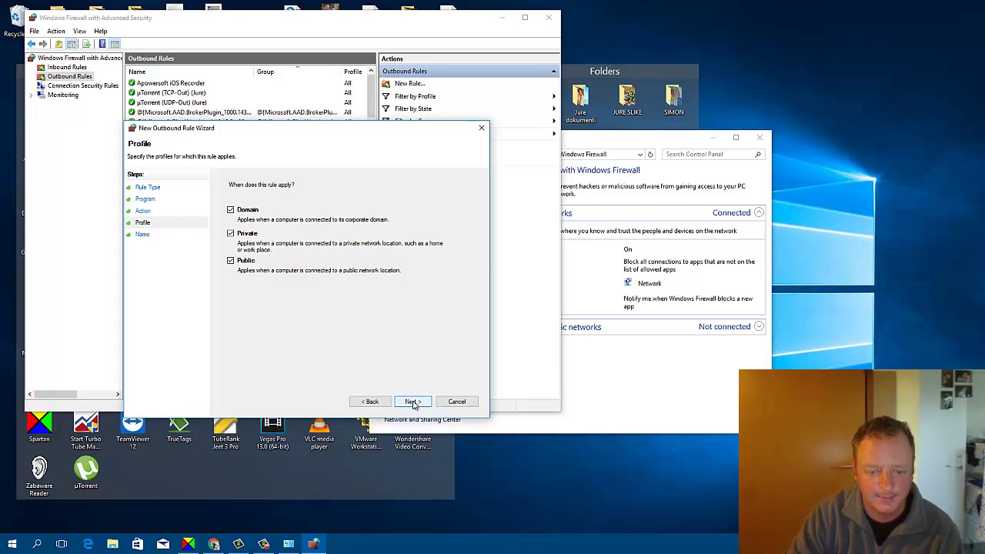
left_click(414, 402)
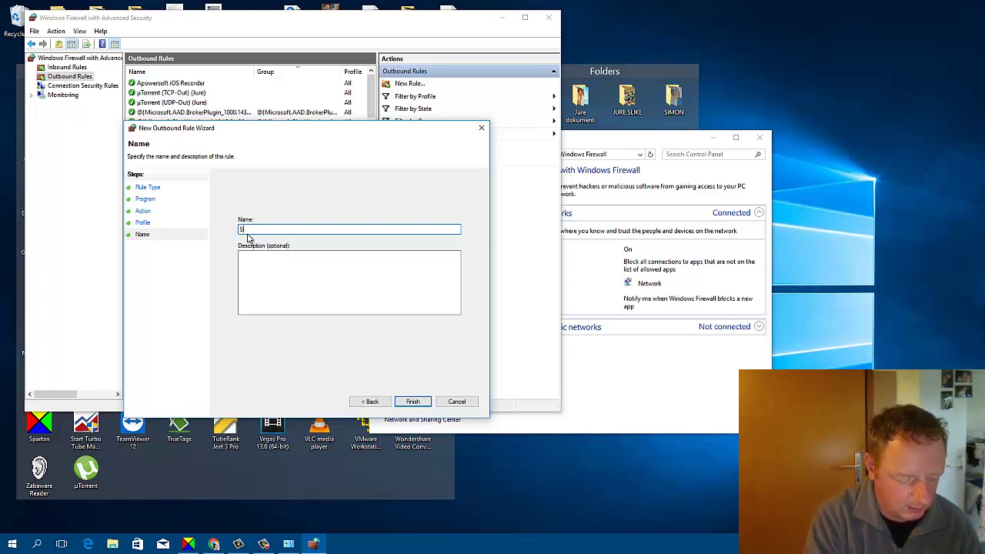
Step: Name the rule 'Sony Vegas PRO', describe it as 'No internet access for Sony Vegas PRO', and finish
type("Sony V")
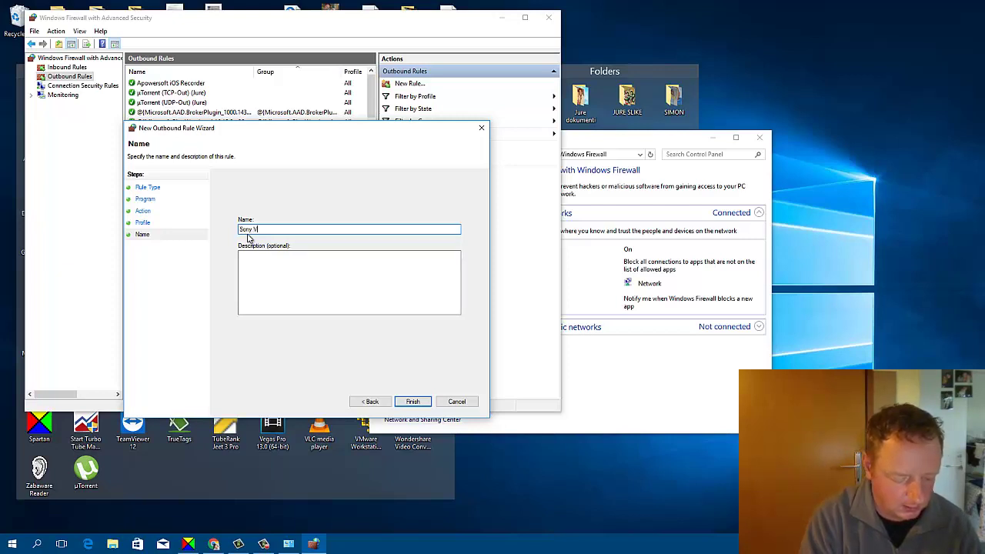
type("egas PRO")
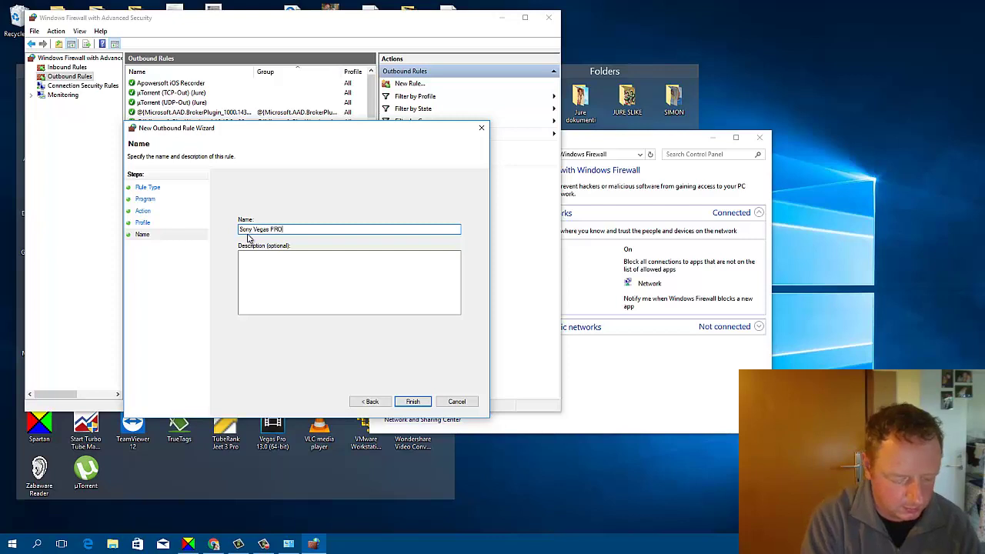
left_click(264, 259)
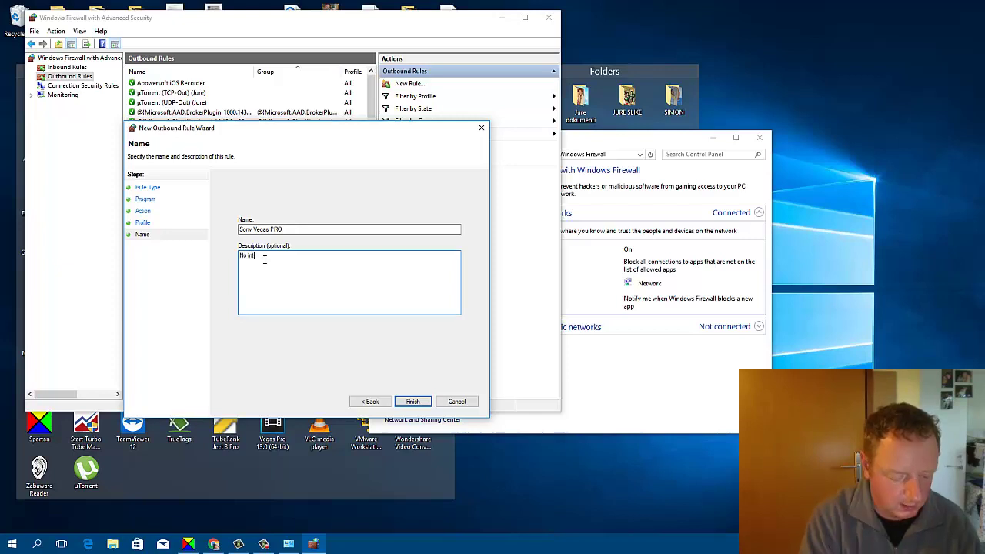
type("ernet acc")
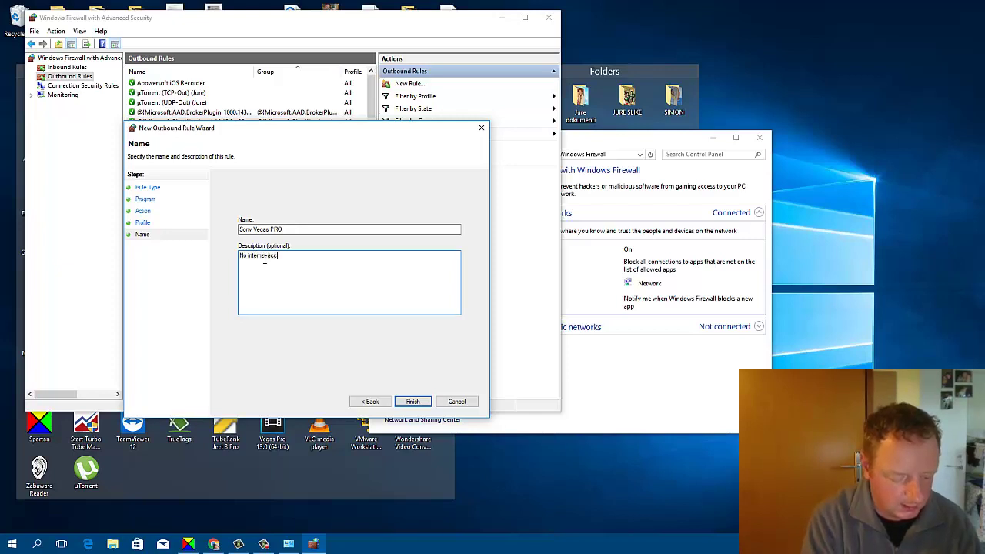
type("ess ")
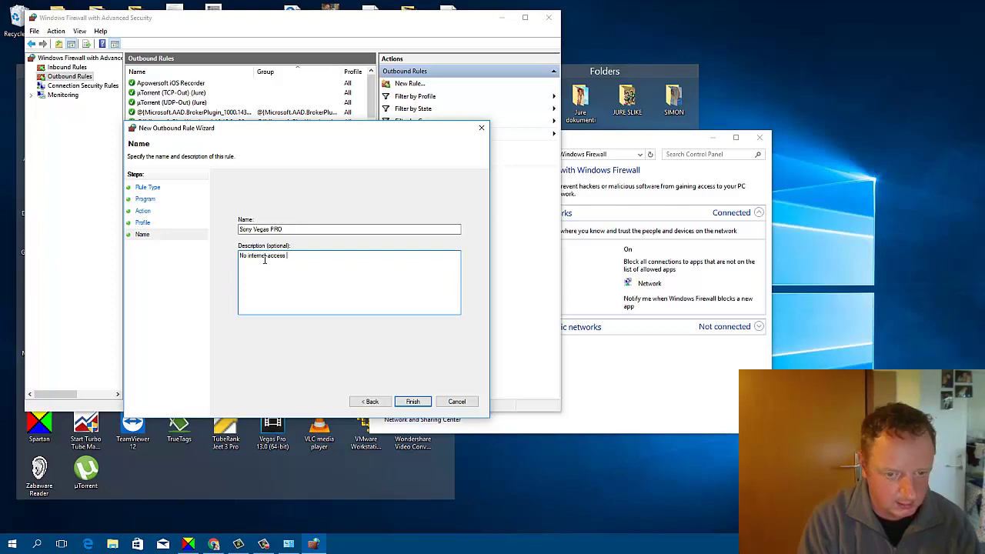
type("for So")
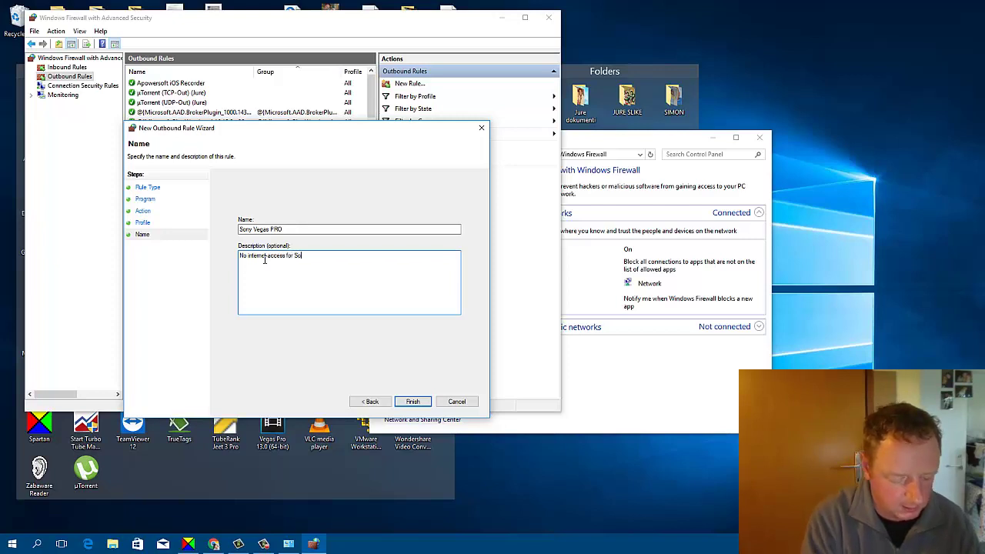
type("ny Vega")
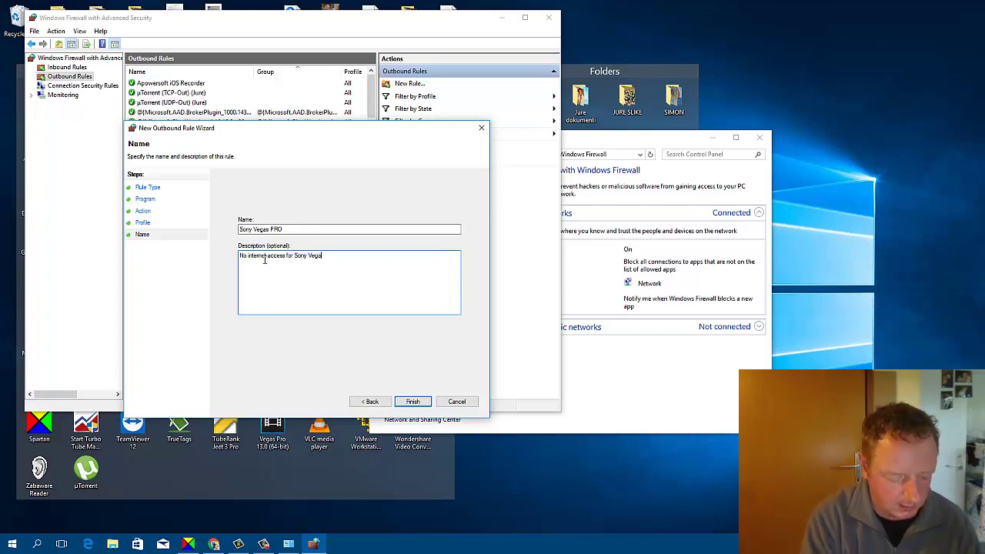
type("s PRO")
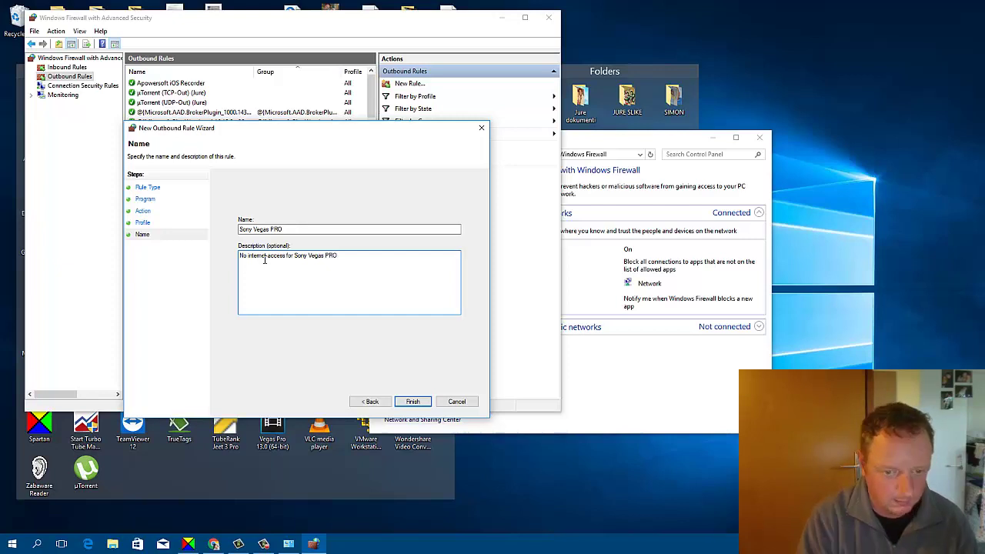
left_click(413, 402)
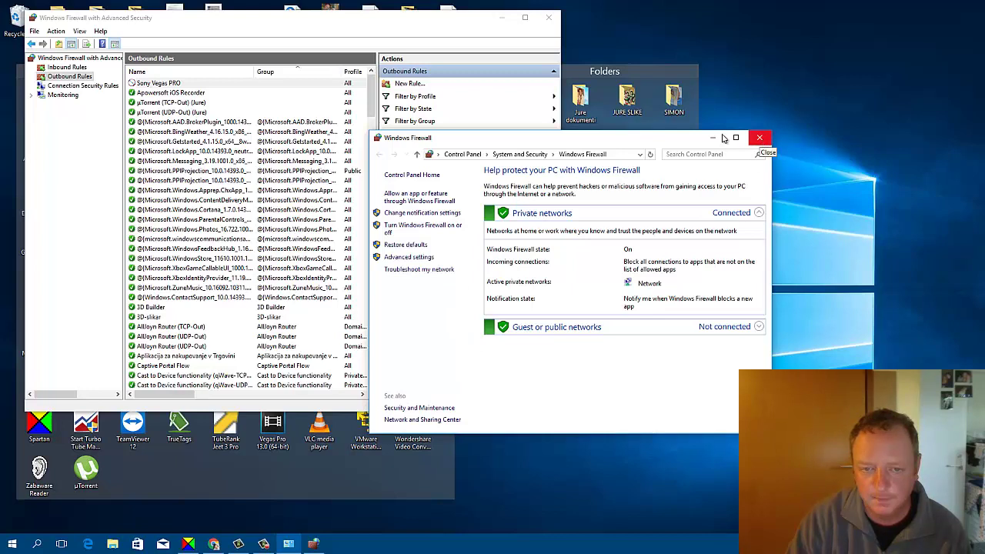
Step: Bring the firewall console forward and select the Sony Vegas PRO rule in Outbound Rules
left_click(324, 29)
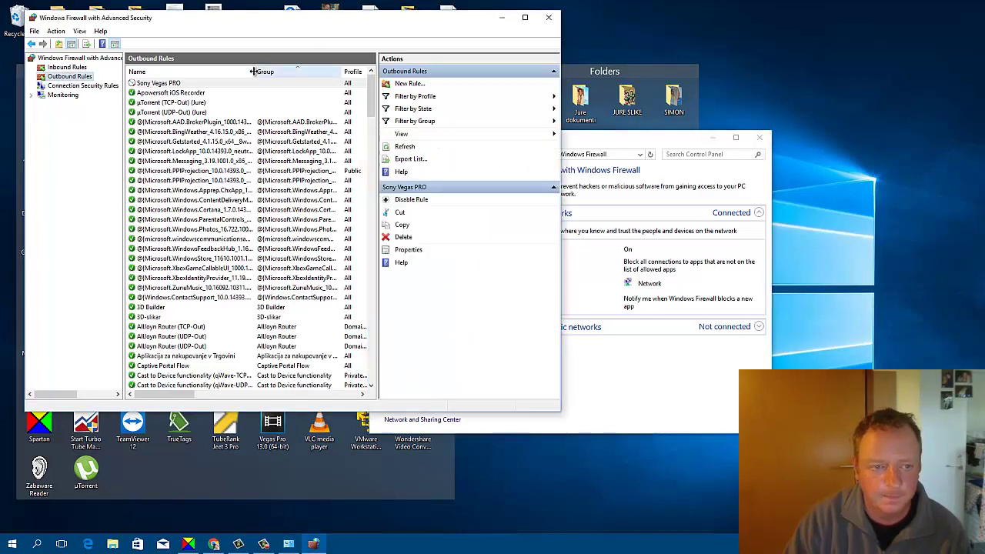
left_click(186, 85)
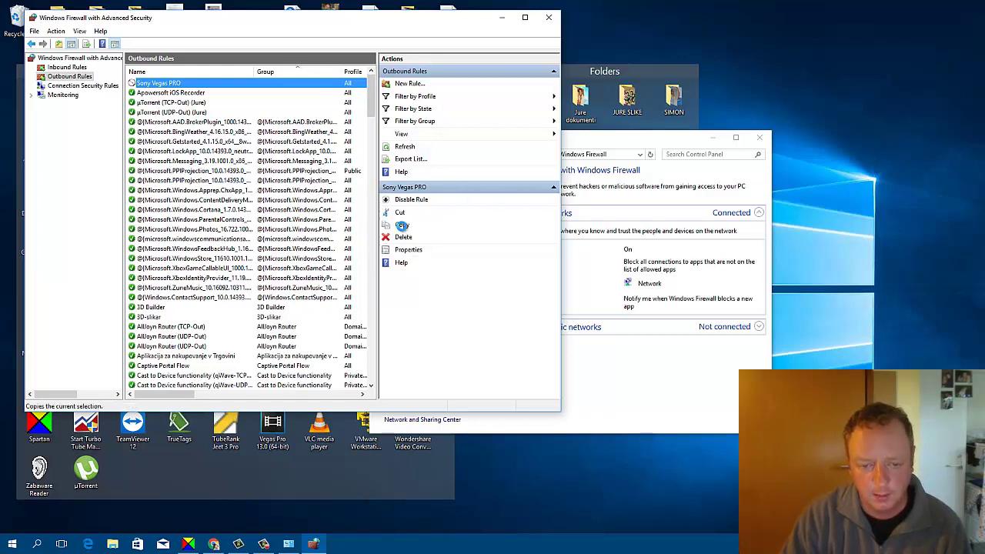
left_click(401, 226)
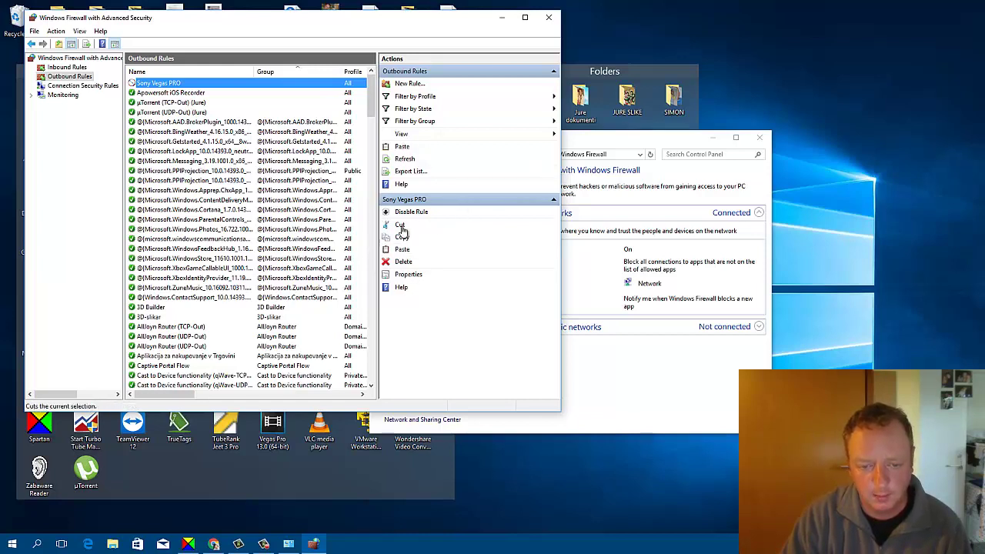
left_click(403, 147)
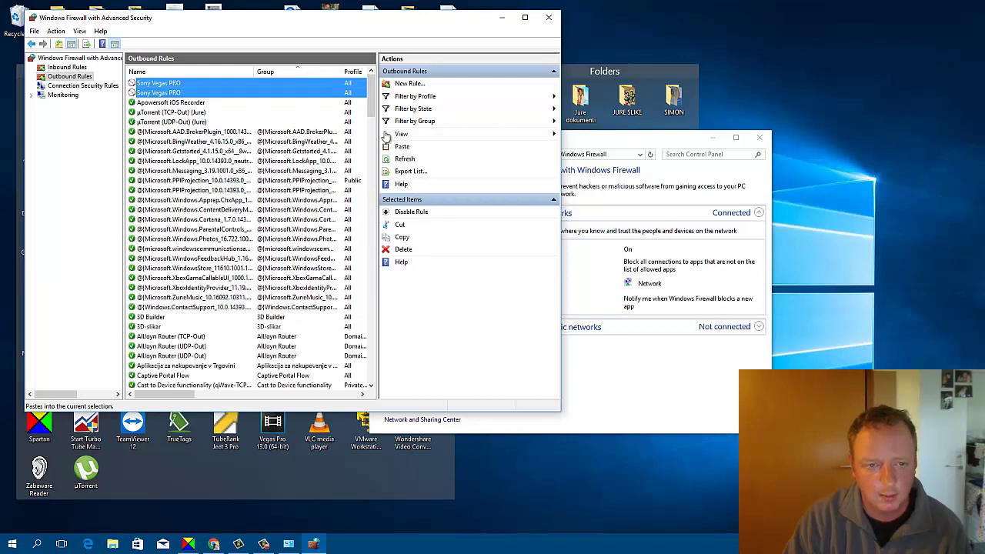
left_click(177, 83)
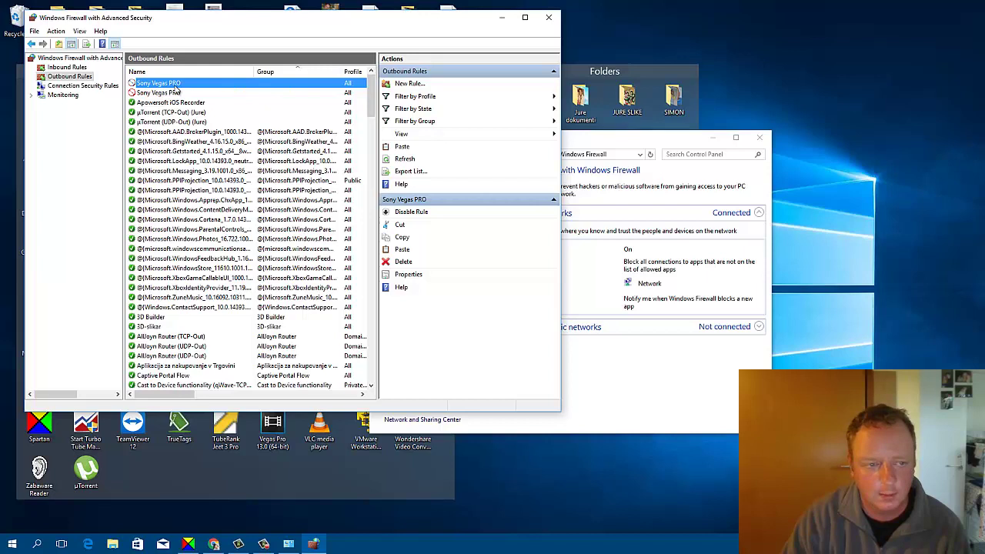
left_click(404, 263)
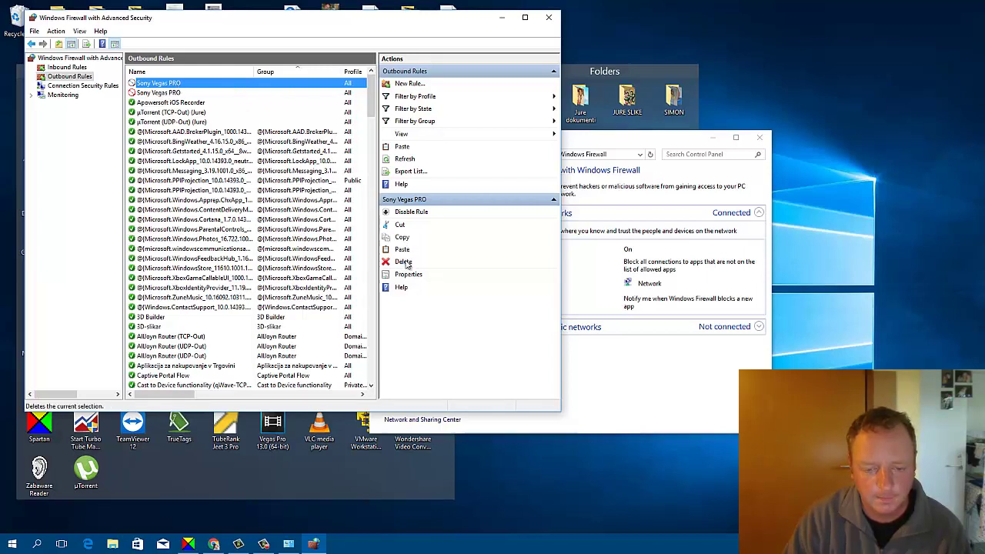
left_click(500, 311)
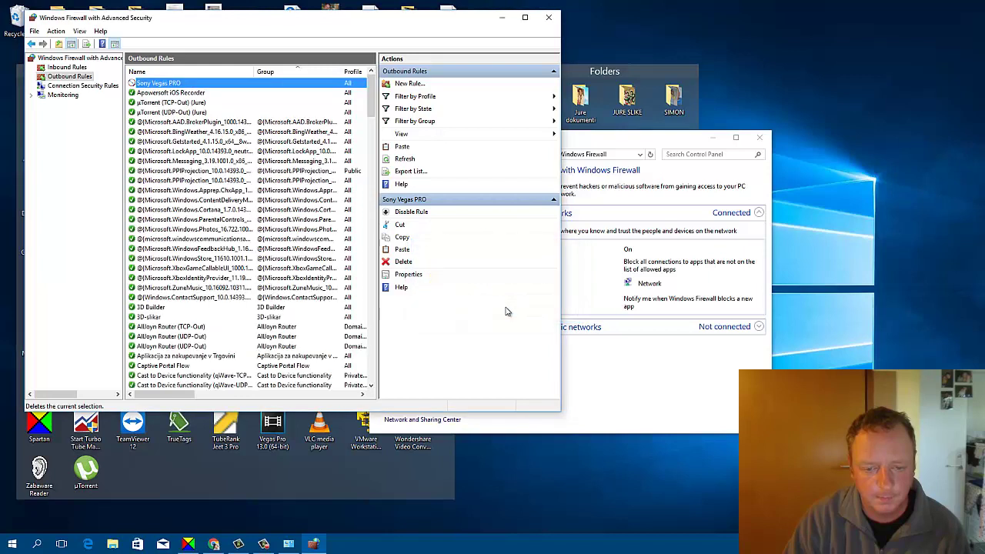